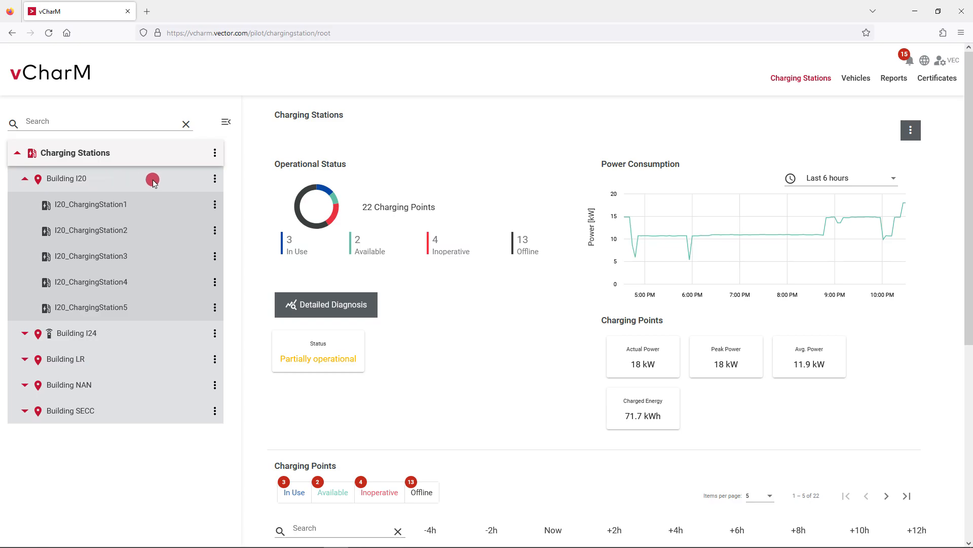
# Add a group named Testgroup under Charging Stations with load management off, and save it
pyautogui.click(215, 153)
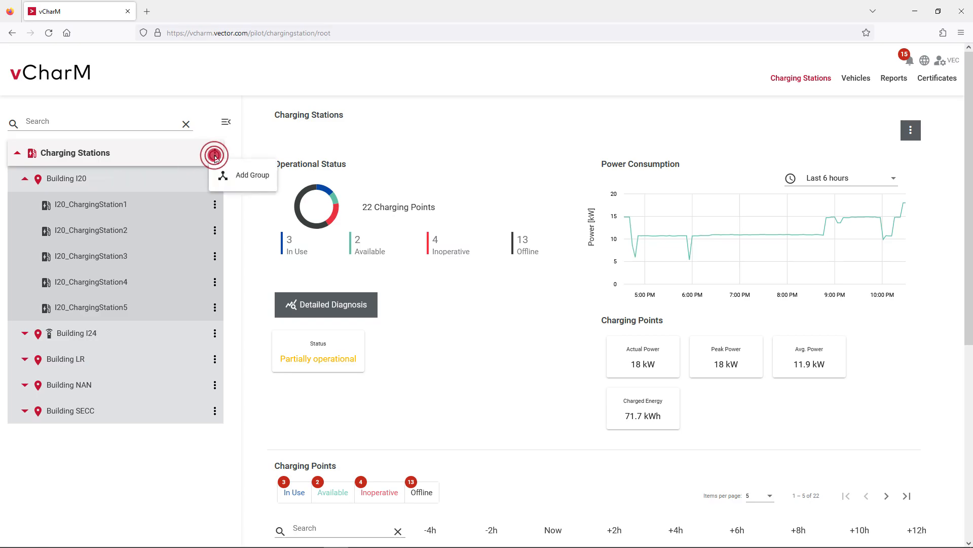
pyautogui.click(261, 176)
pyautogui.click(324, 280)
pyautogui.write('T')
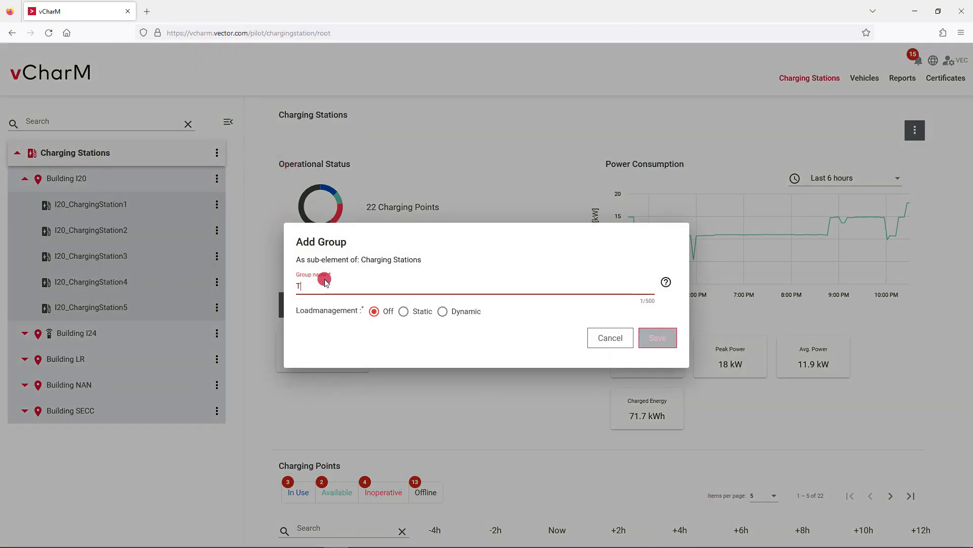
pyautogui.write('estgroup')
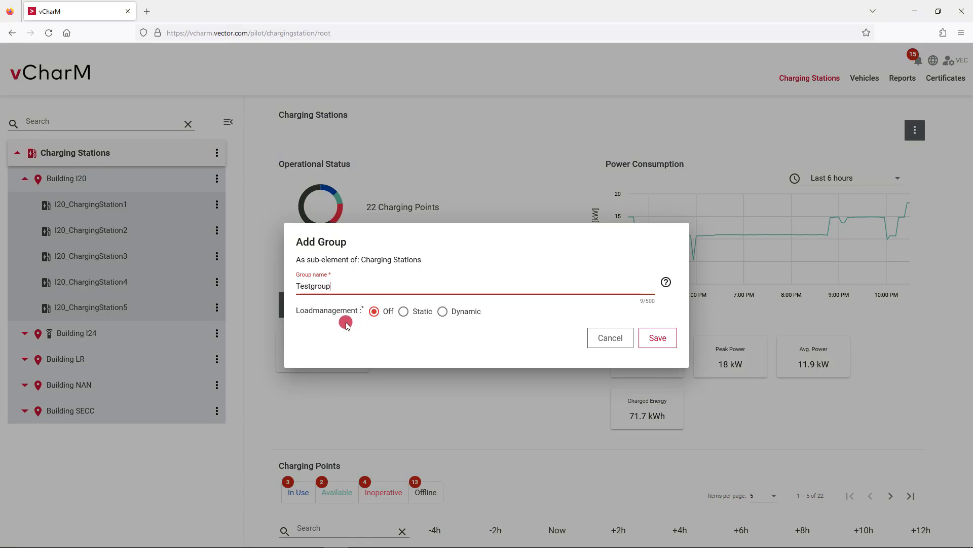
pyautogui.click(372, 315)
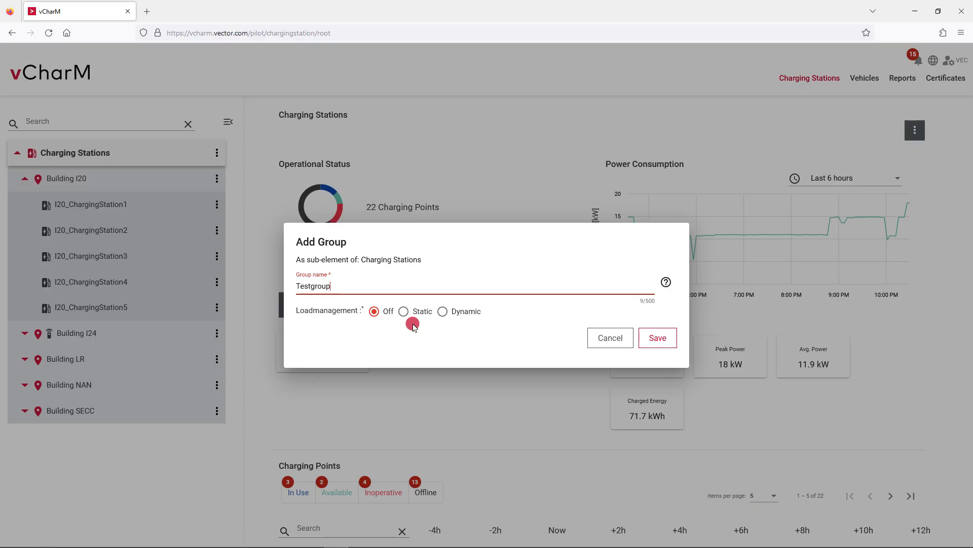
pyautogui.click(658, 338)
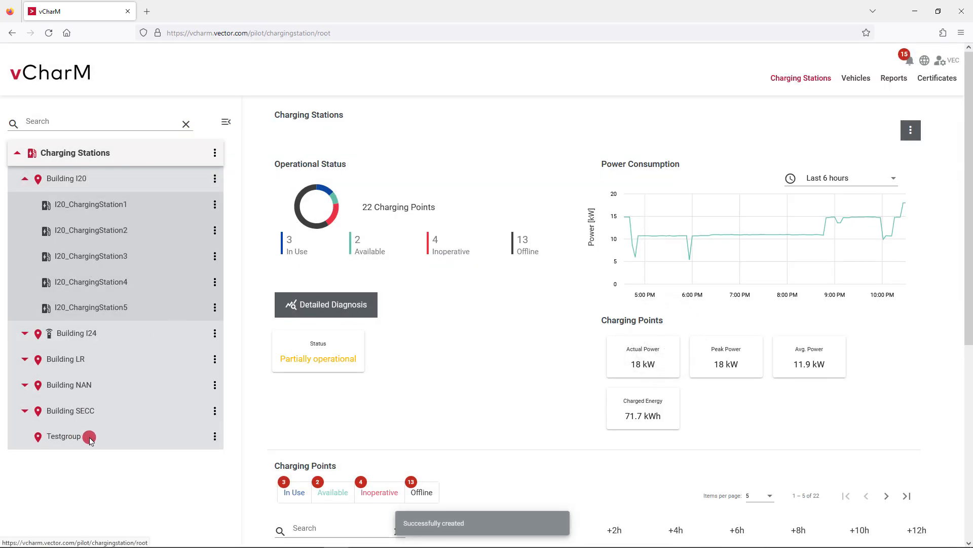
# Add charging station ChargingStation1 to Testgroup with OCPP ID MyChargingStation1 and a connection password, save it and open its page
pyautogui.click(215, 438)
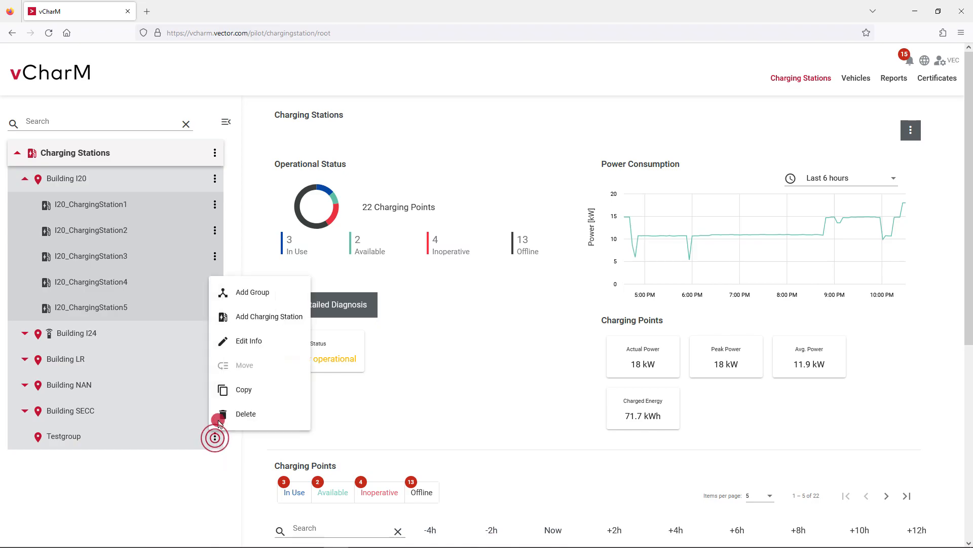
pyautogui.click(294, 316)
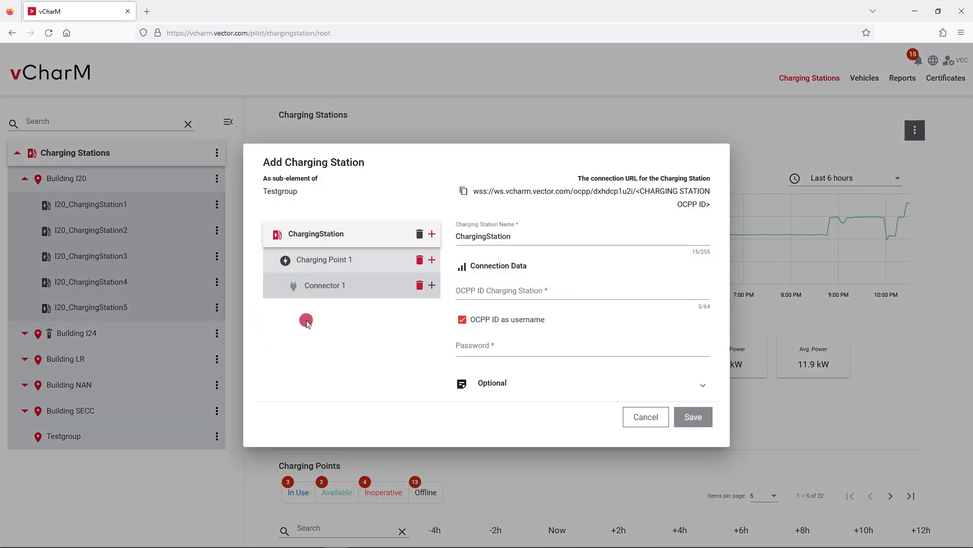
pyautogui.click(513, 238)
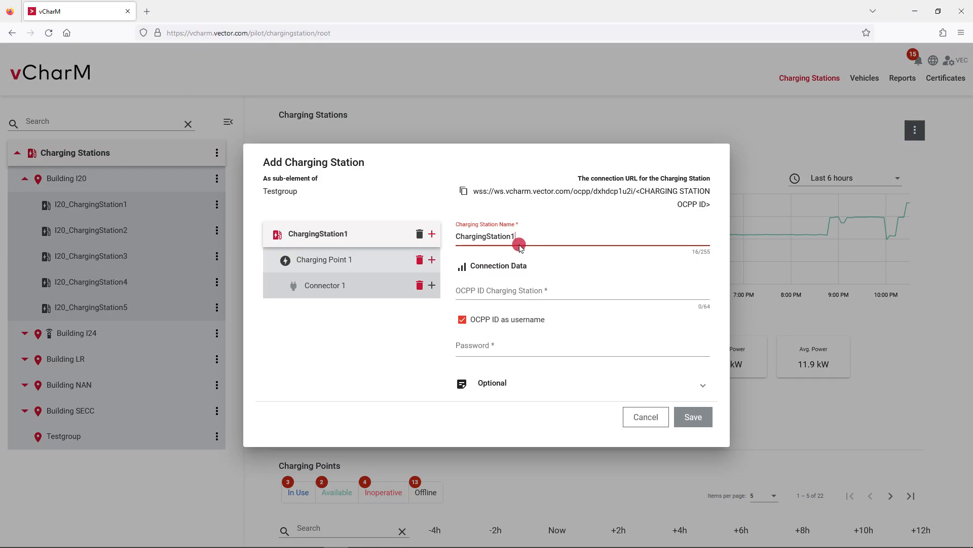
pyautogui.click(492, 289)
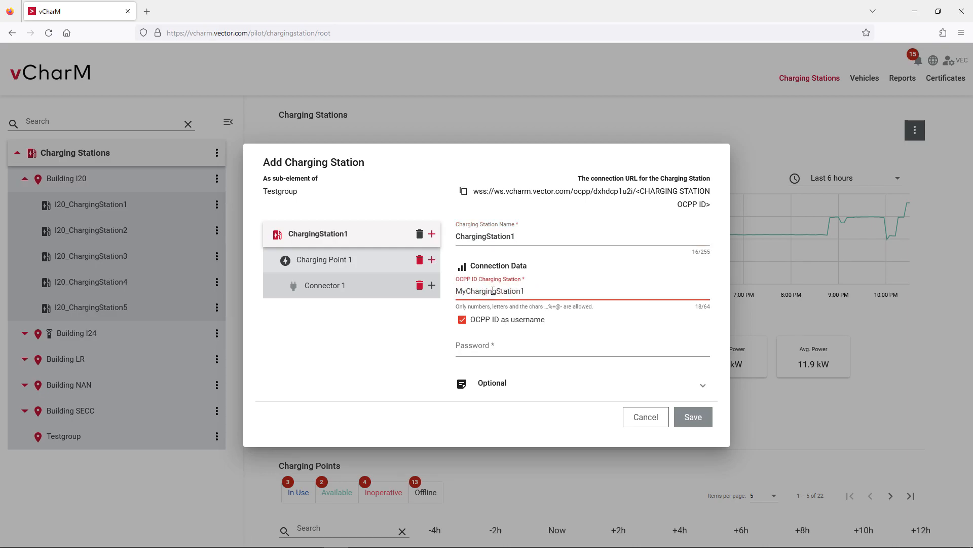
pyautogui.click(474, 338)
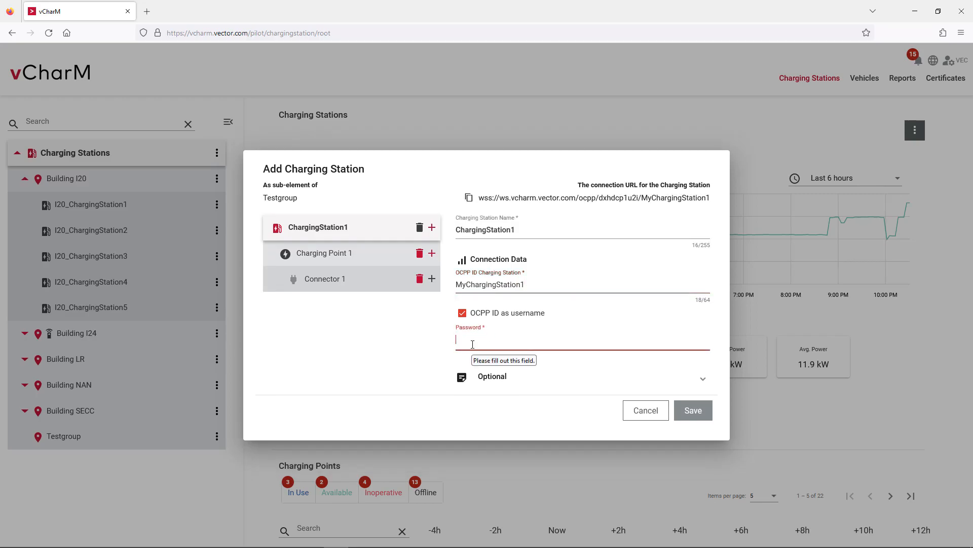
pyautogui.write('••••••')
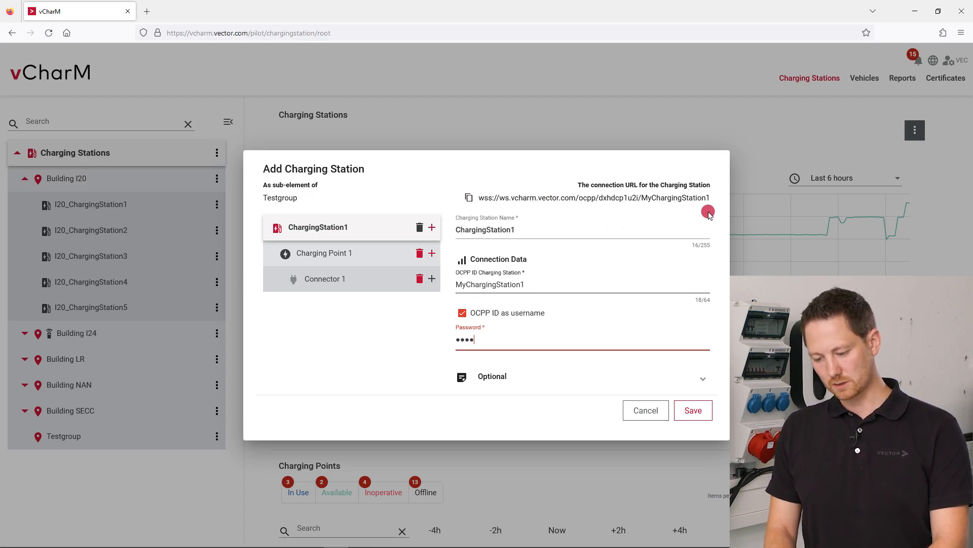
pyautogui.click(685, 411)
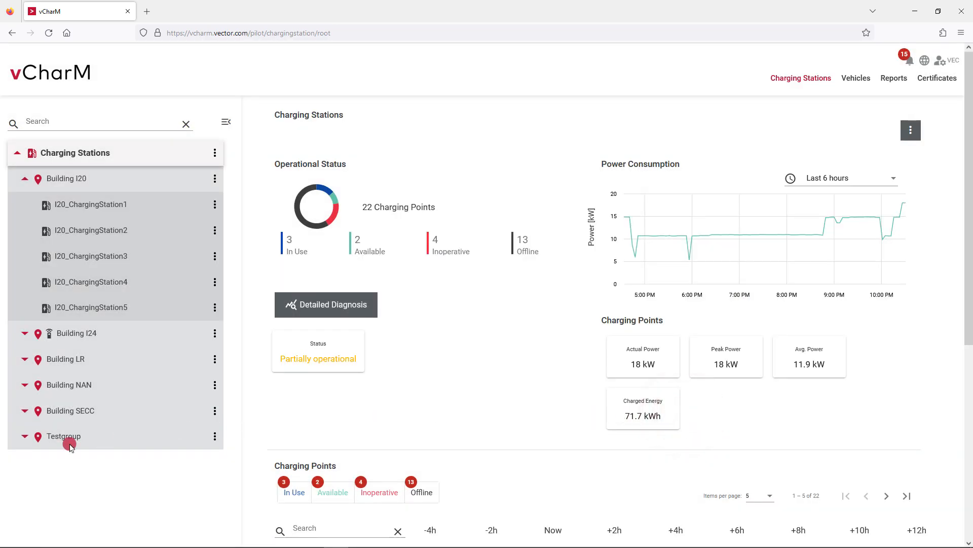
pyautogui.click(21, 438)
pyautogui.click(75, 462)
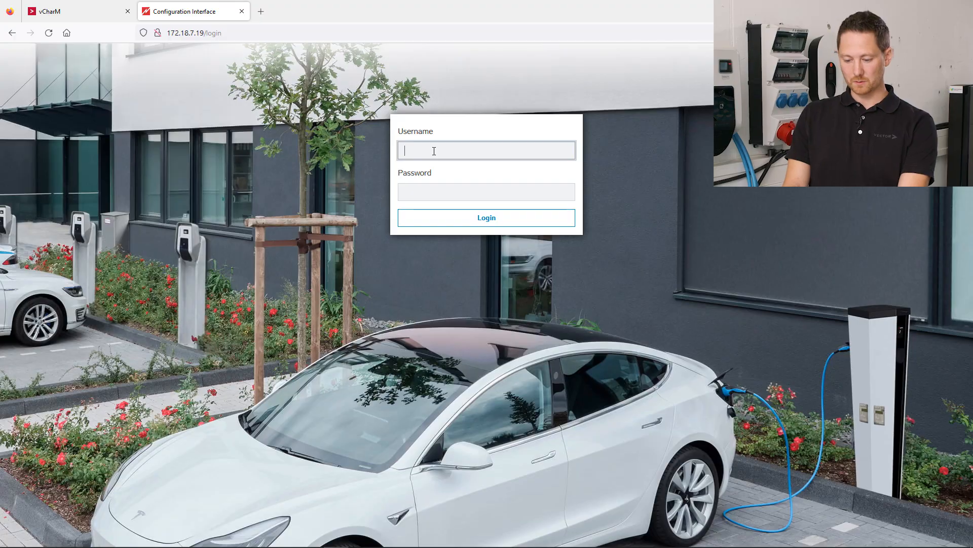
# Log in to the charging station's Configuration Interface as operator with the account password
pyautogui.press('Tab')
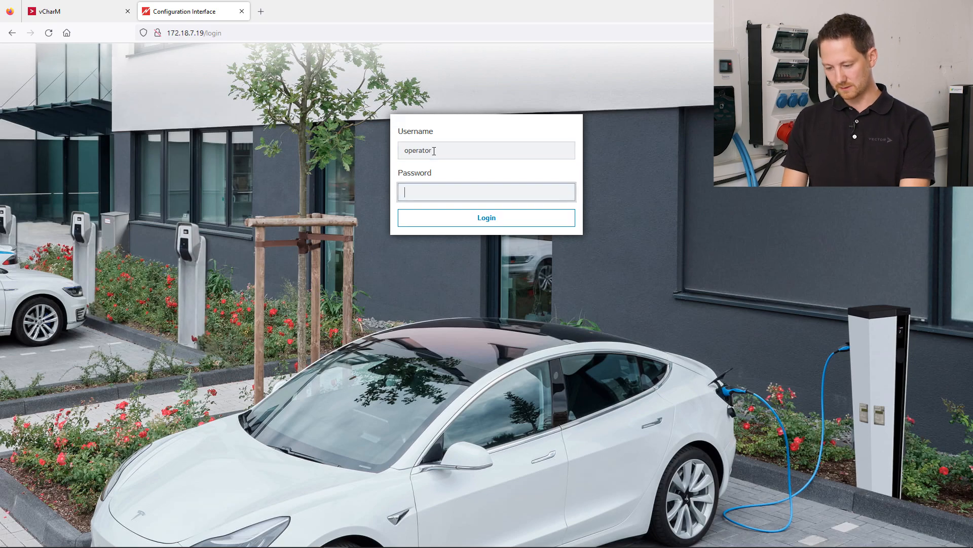
pyautogui.write('••••••••')
pyautogui.press('Return')
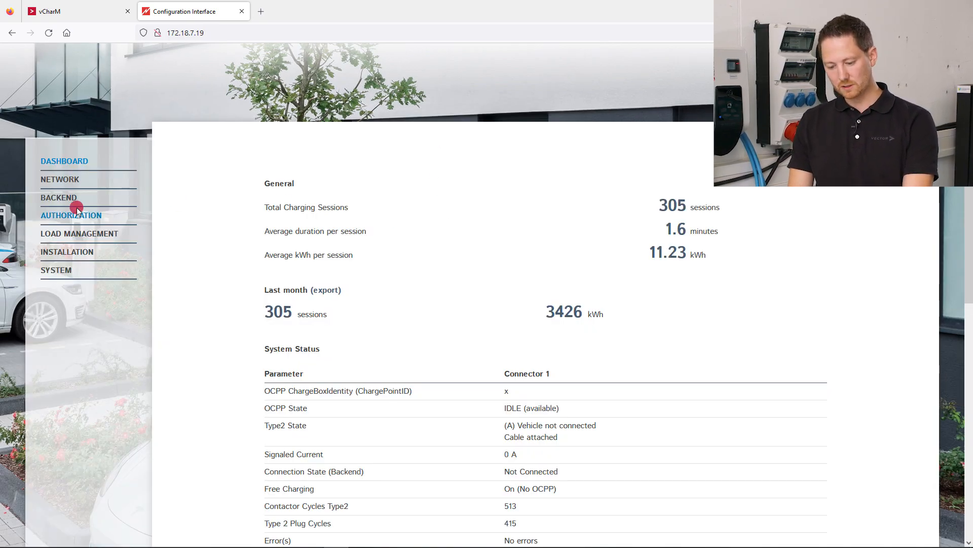
# In the backend settings, set the connection type to Ethernet and the OCPP ChargeBoxIdentity to MyChargingStation1
pyautogui.click(60, 199)
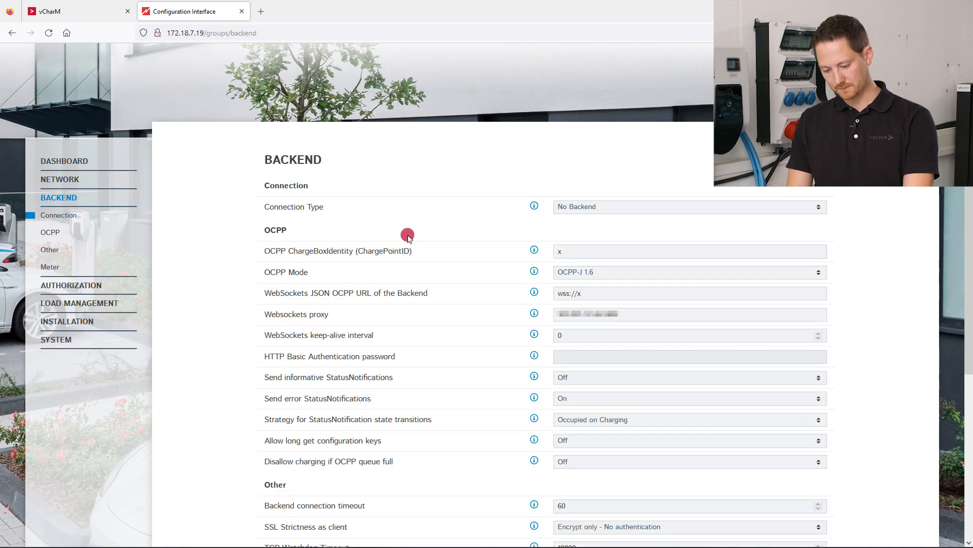
pyautogui.click(578, 207)
pyautogui.click(580, 231)
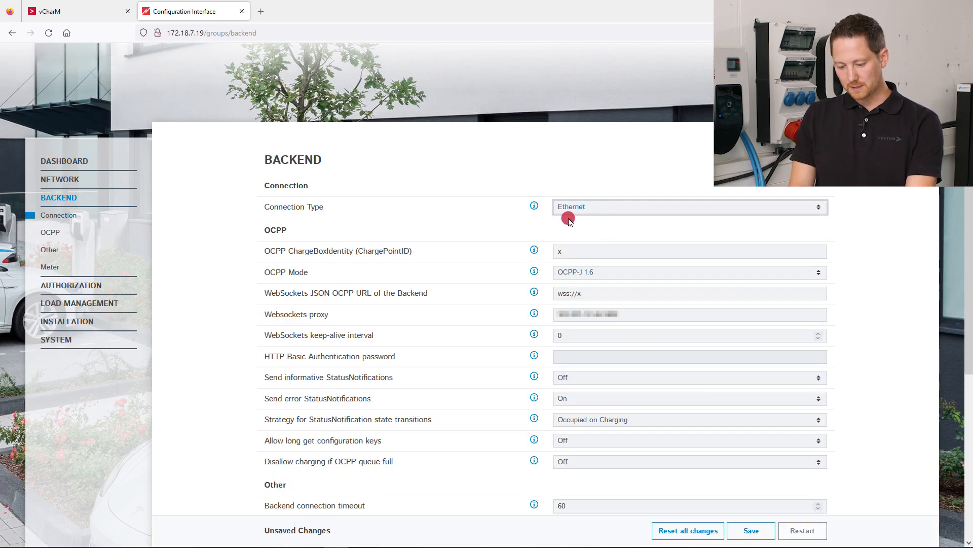
pyautogui.moveTo(576, 250); pyautogui.dragTo(541, 254)
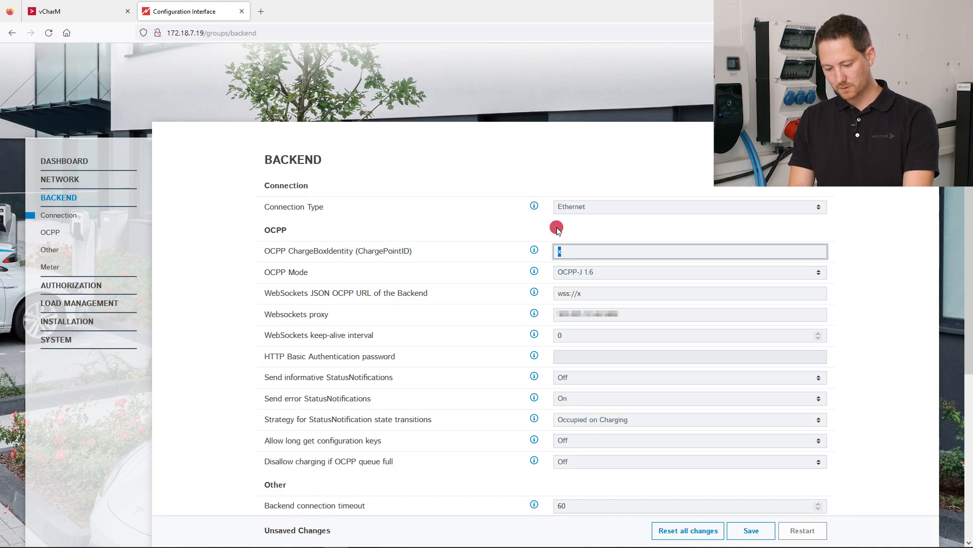
pyautogui.write('MyChargingStation1')
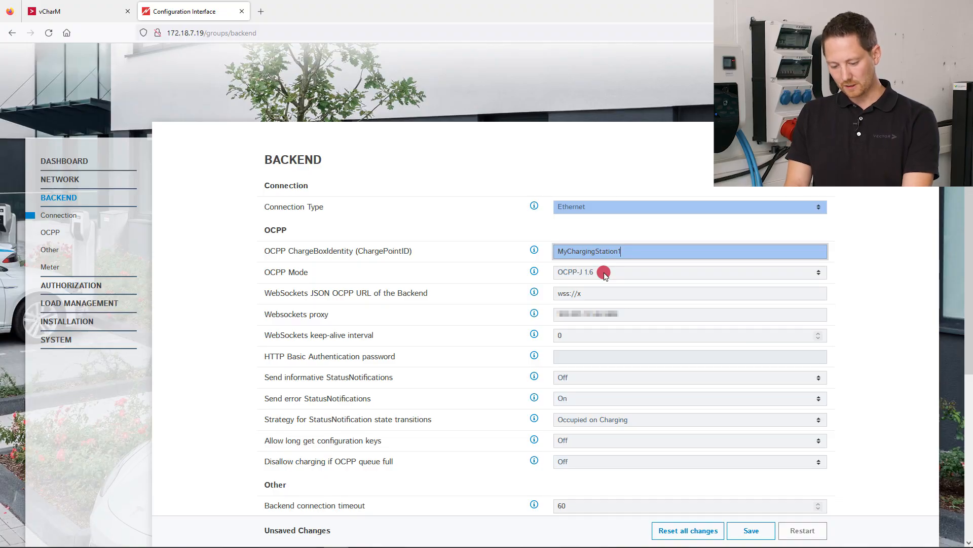
# Copy ChargingStation1's connection URL from vCharM and paste it as the backend's WebSockets JSON OCPP URL in the Configuration Interface
pyautogui.click(590, 293)
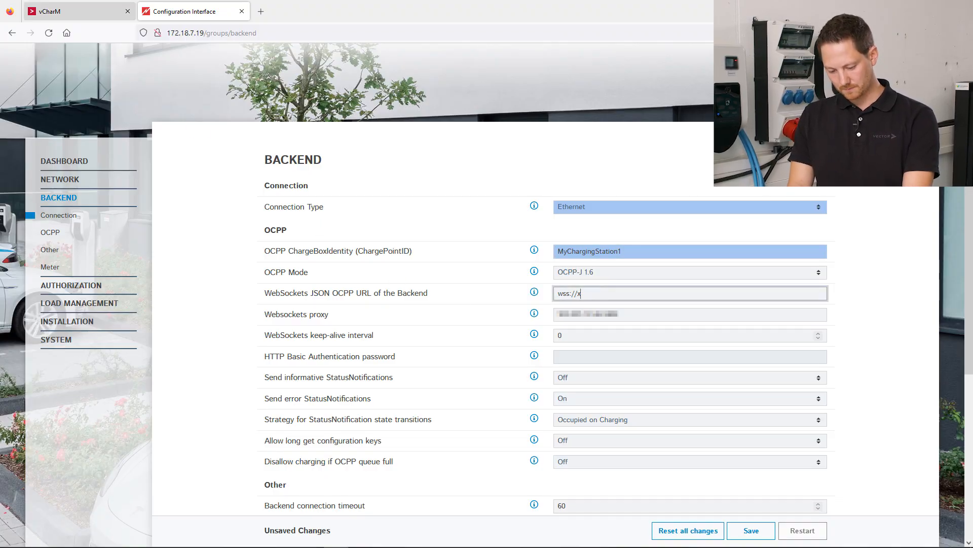
pyautogui.click(57, 11)
pyautogui.click(215, 463)
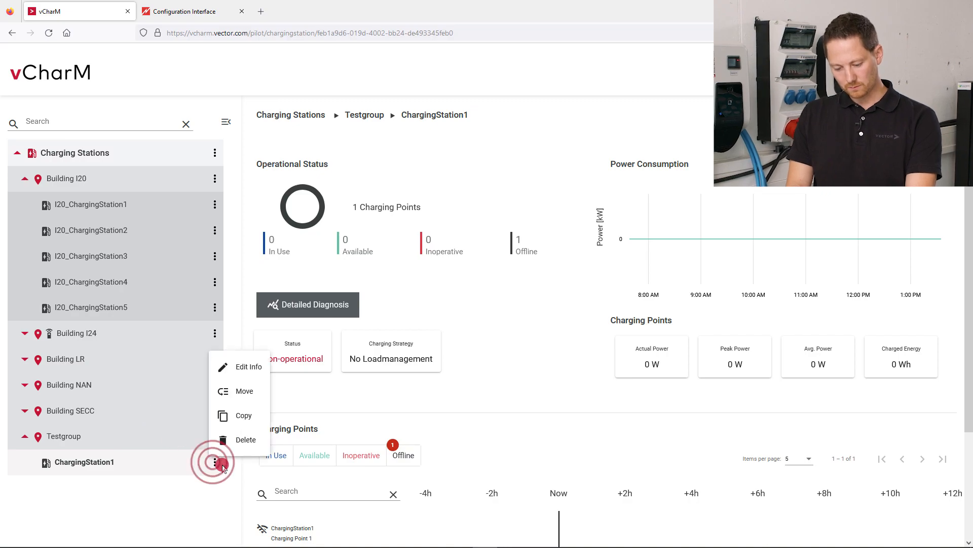
pyautogui.click(253, 364)
pyautogui.click(469, 198)
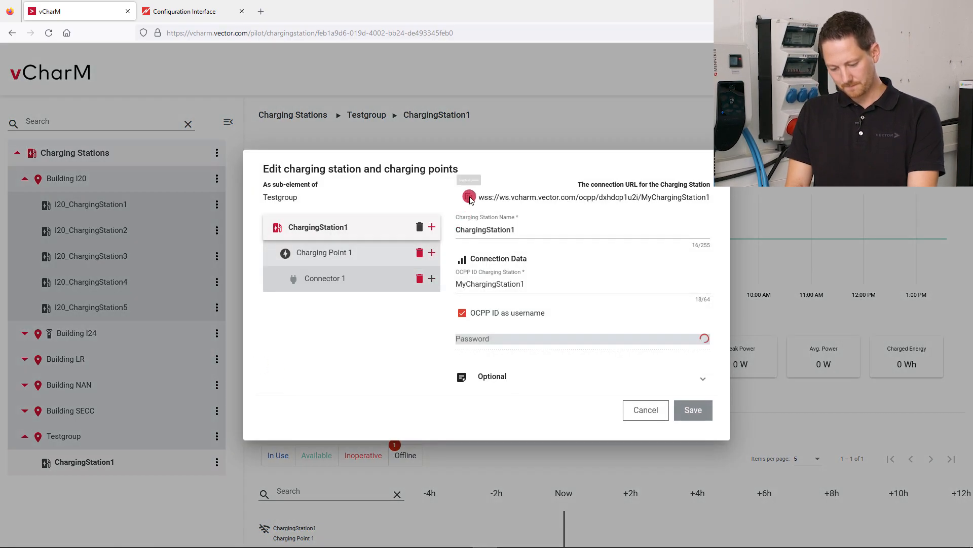
pyautogui.click(168, 11)
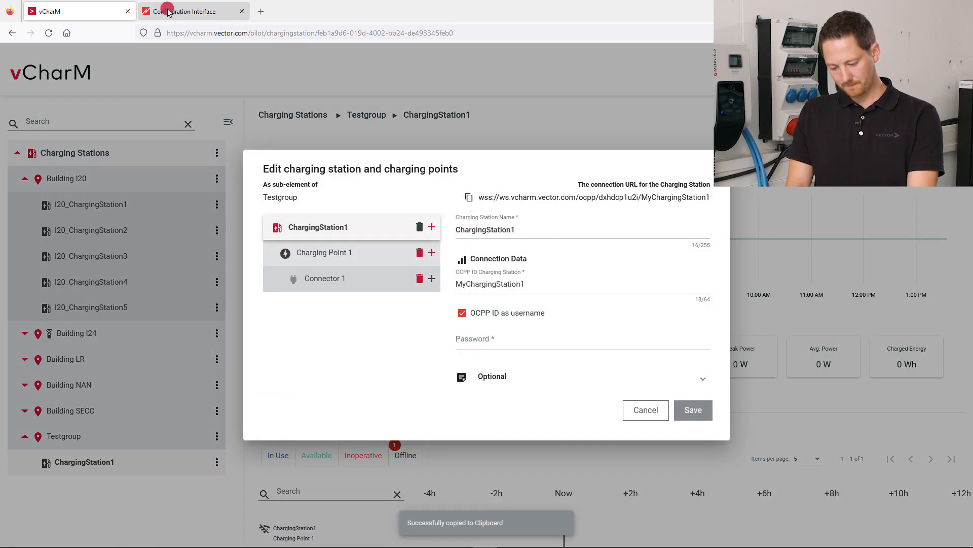
pyautogui.moveTo(595, 293); pyautogui.dragTo(525, 289)
pyautogui.hotkey('ctrl', 'v')
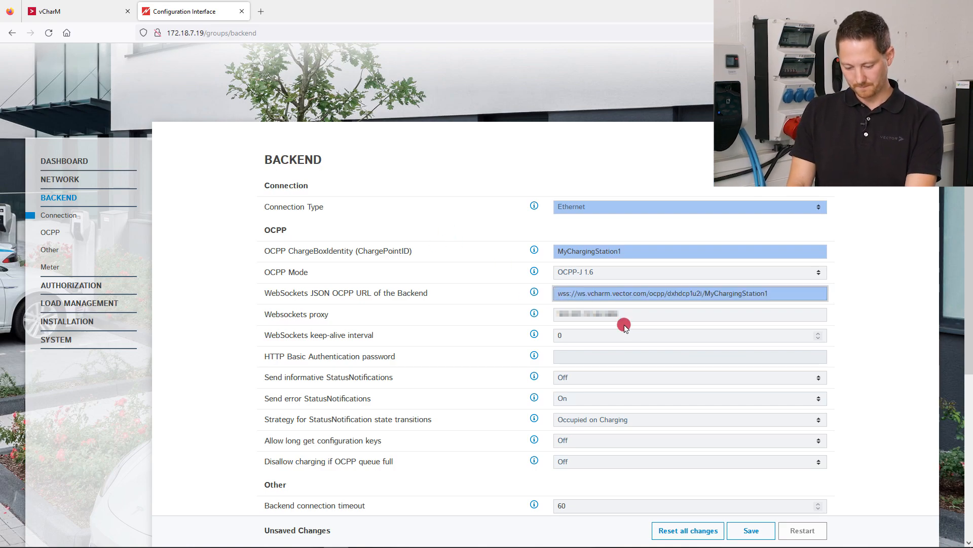
# Enter the HTTP Basic Authentication password for the backend connection and save the backend settings
pyautogui.click(579, 354)
pyautogui.write('tes')
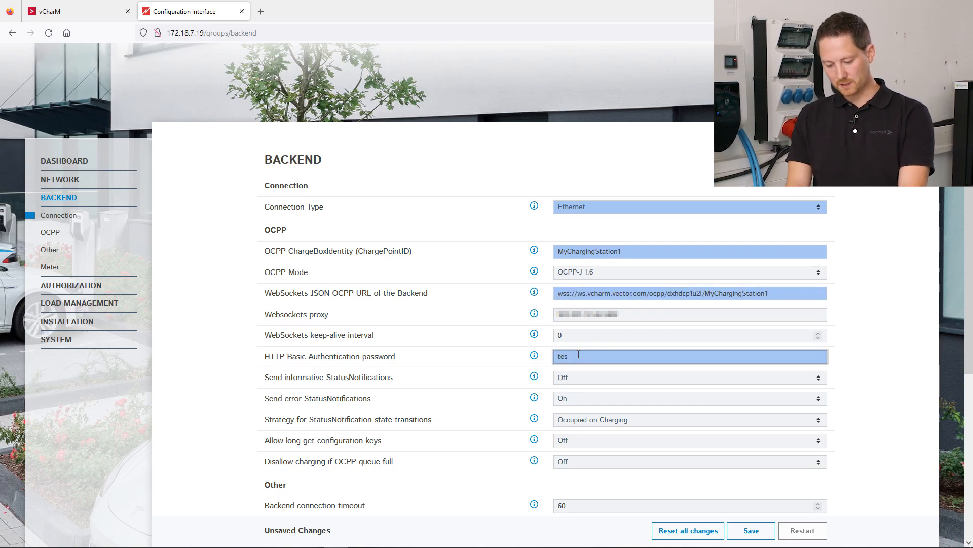
pyautogui.write('t')
pyautogui.click(742, 529)
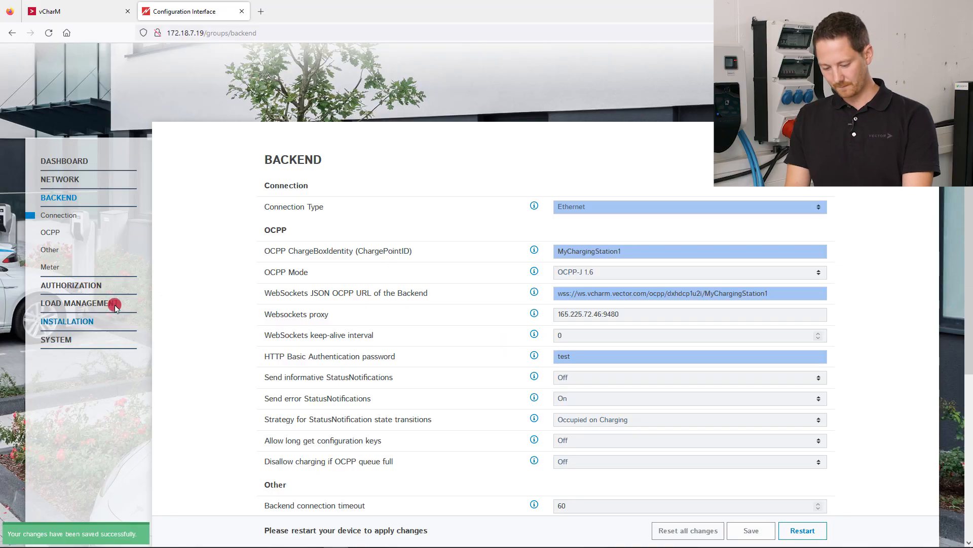
# Set Free Charging to Off in the authorization settings, save the change and restart the device
pyautogui.click(71, 285)
pyautogui.moveTo(535, 206)
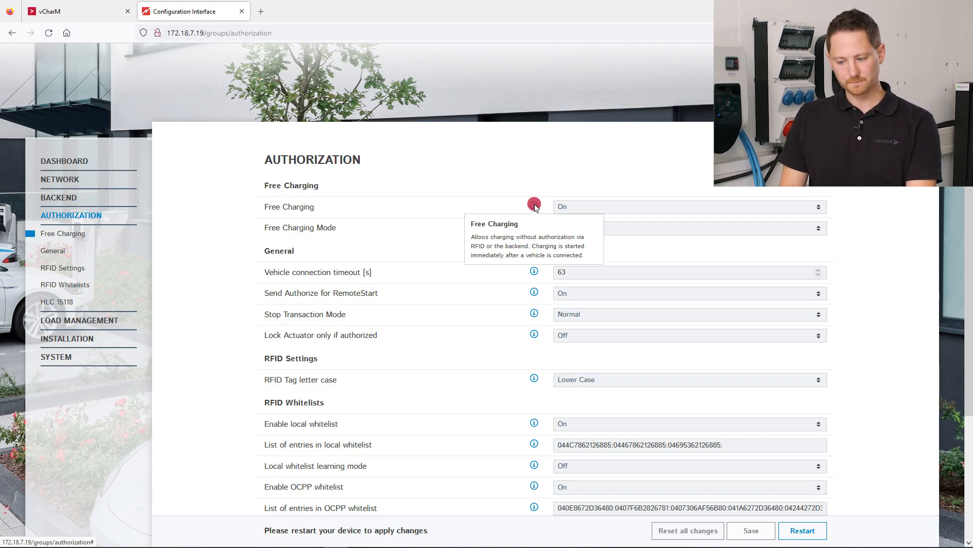
pyautogui.click(582, 206)
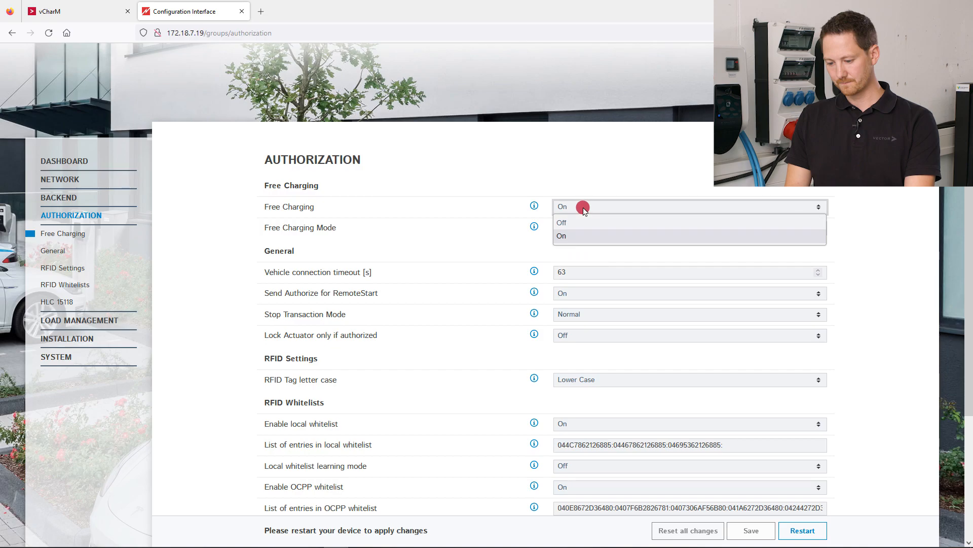
pyautogui.click(583, 220)
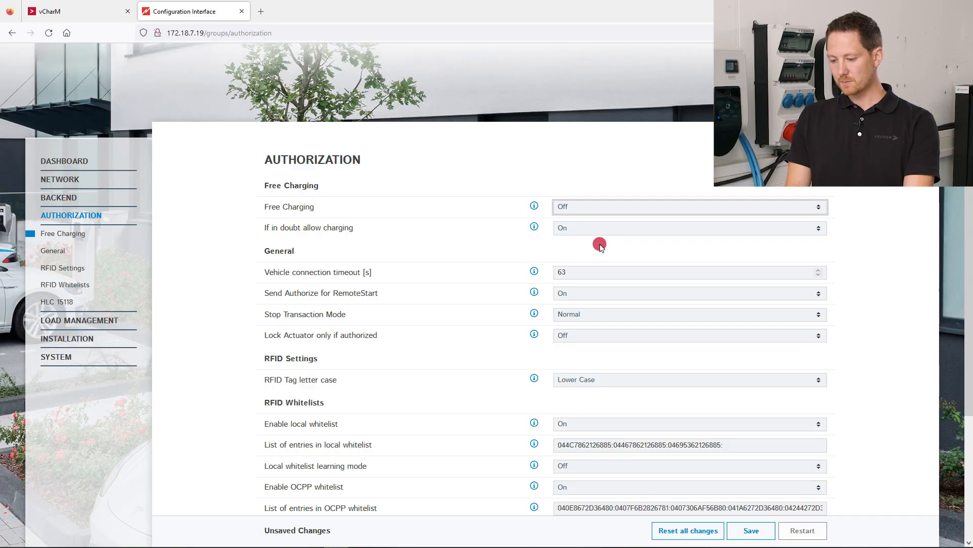
pyautogui.click(750, 530)
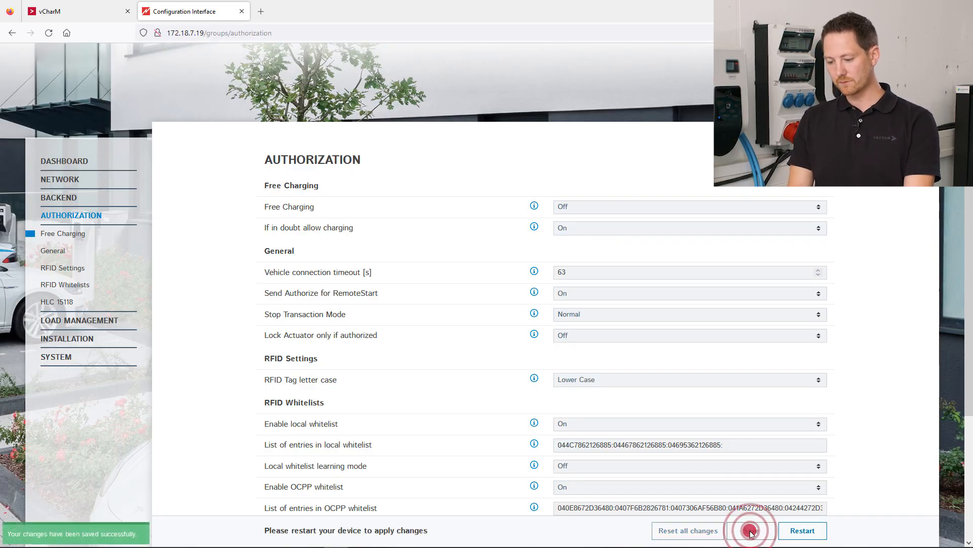
pyautogui.click(805, 533)
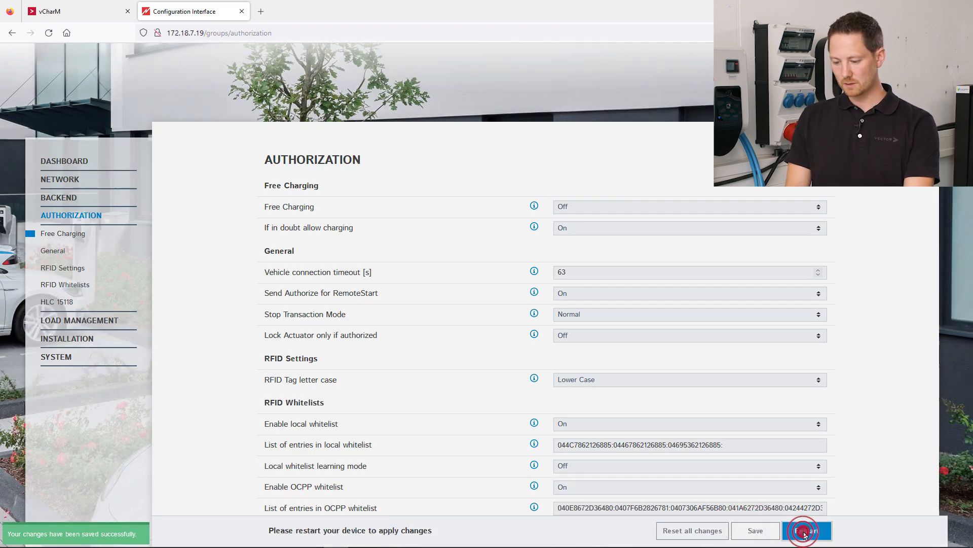
pyautogui.click(584, 145)
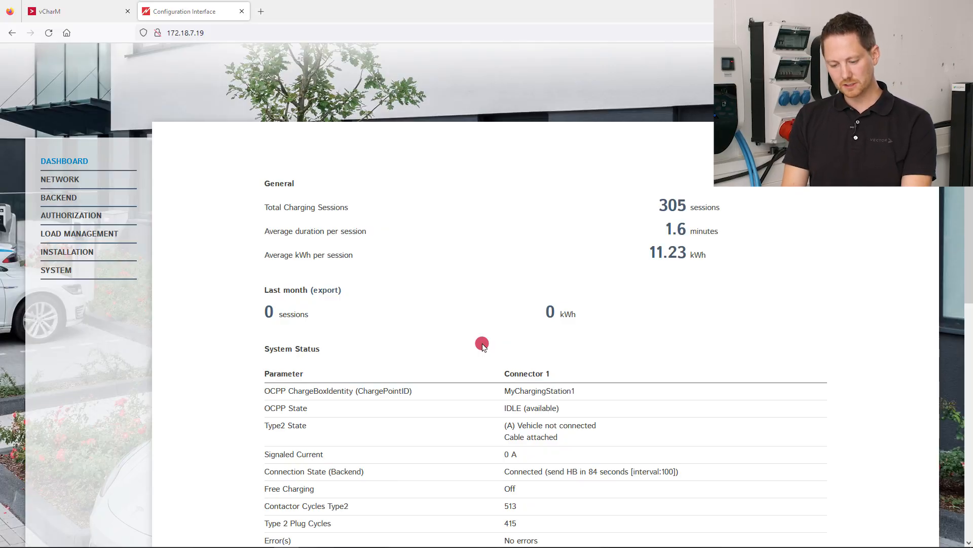
# Check the backend connection state on the device dashboard and the operational status of ChargingStation1 in vCharM
pyautogui.click(538, 486)
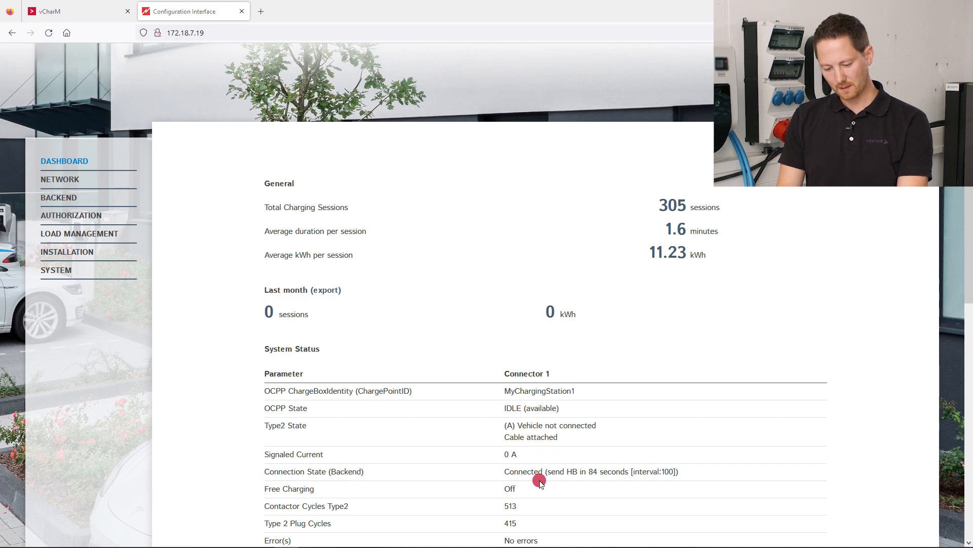
pyautogui.click(97, 10)
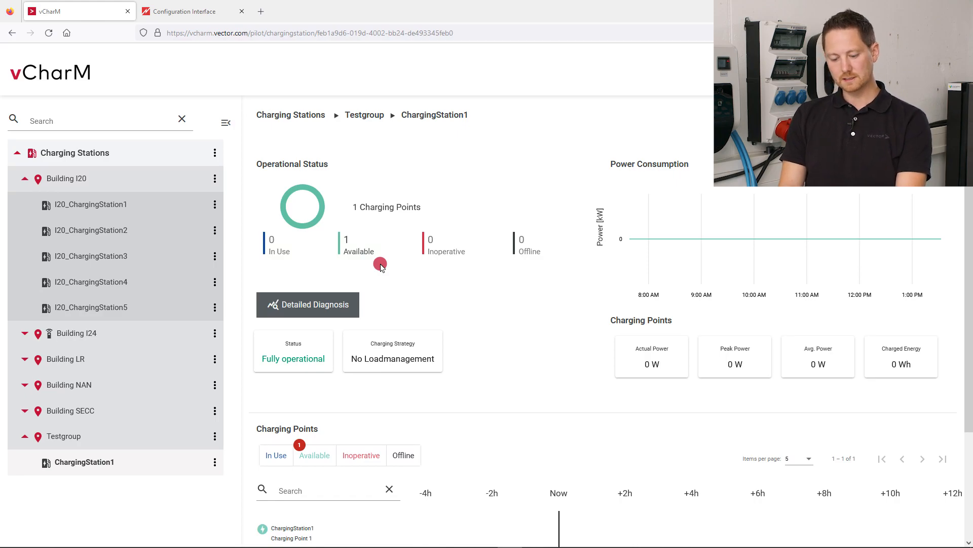
pyautogui.click(355, 305)
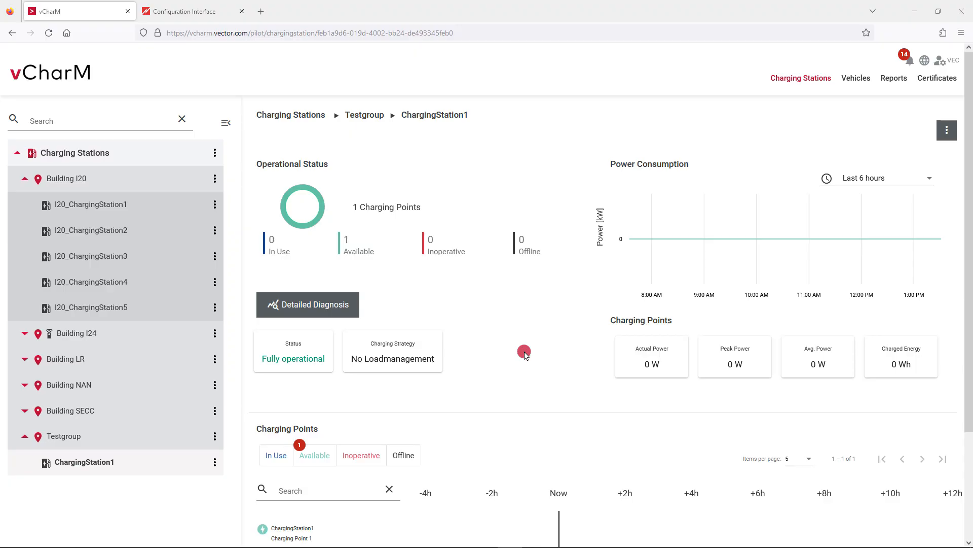
# Start adding the new vehicle detected at ChargingStation1, name it Testcar and continue to its authorization token
pyautogui.click(854, 76)
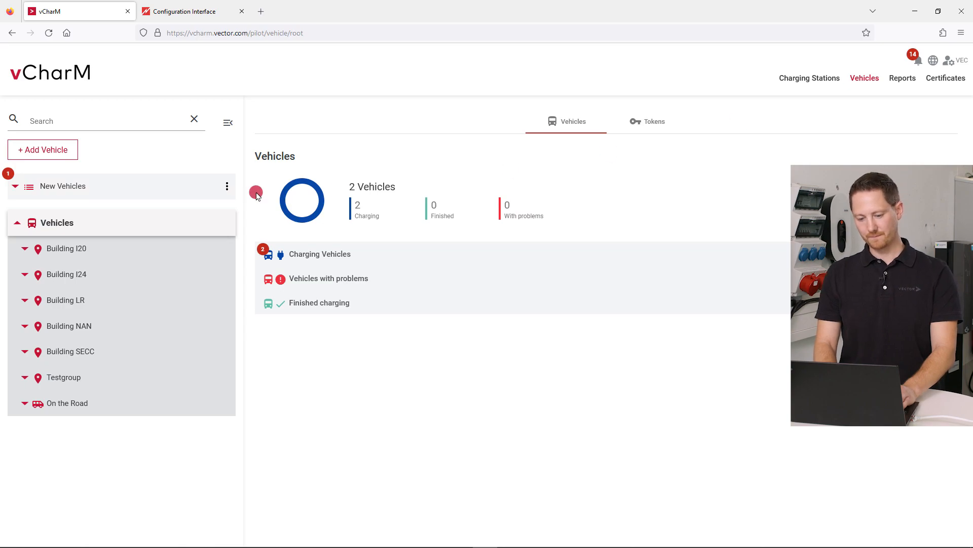
pyautogui.click(49, 186)
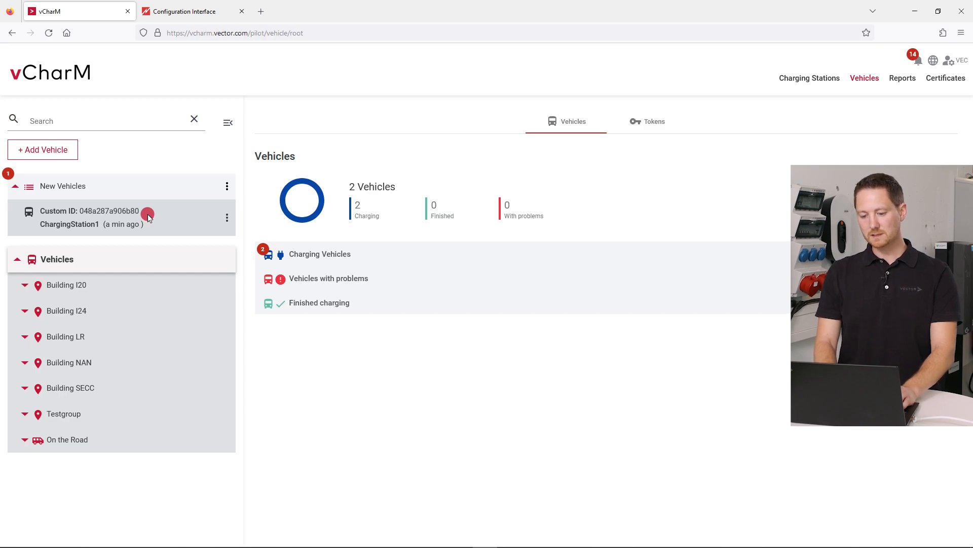
pyautogui.click(147, 214)
pyautogui.click(212, 224)
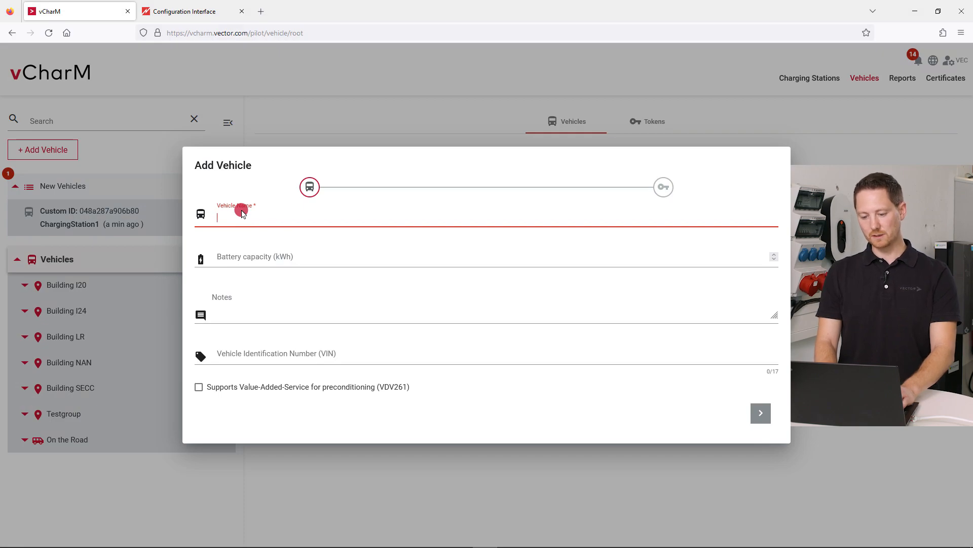
pyautogui.write('Testcar')
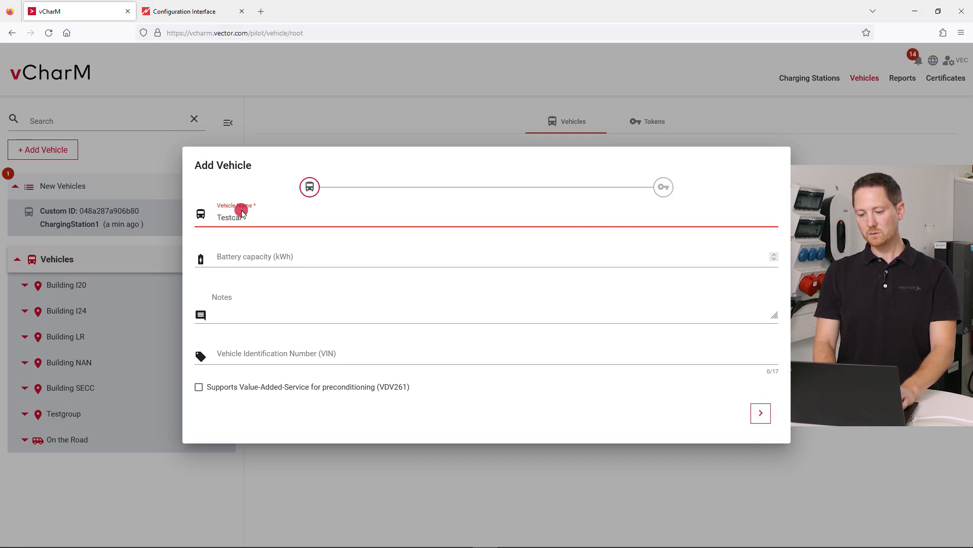
pyautogui.click(758, 411)
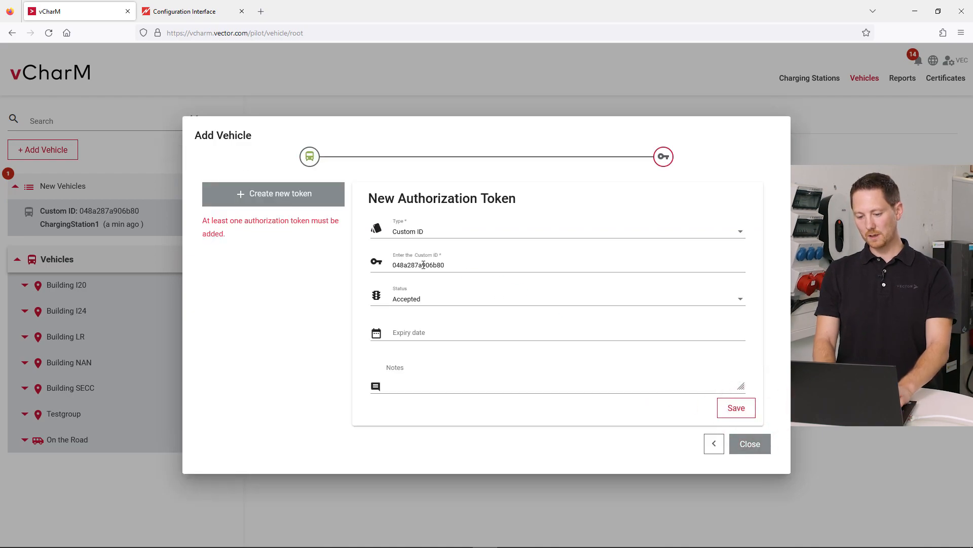